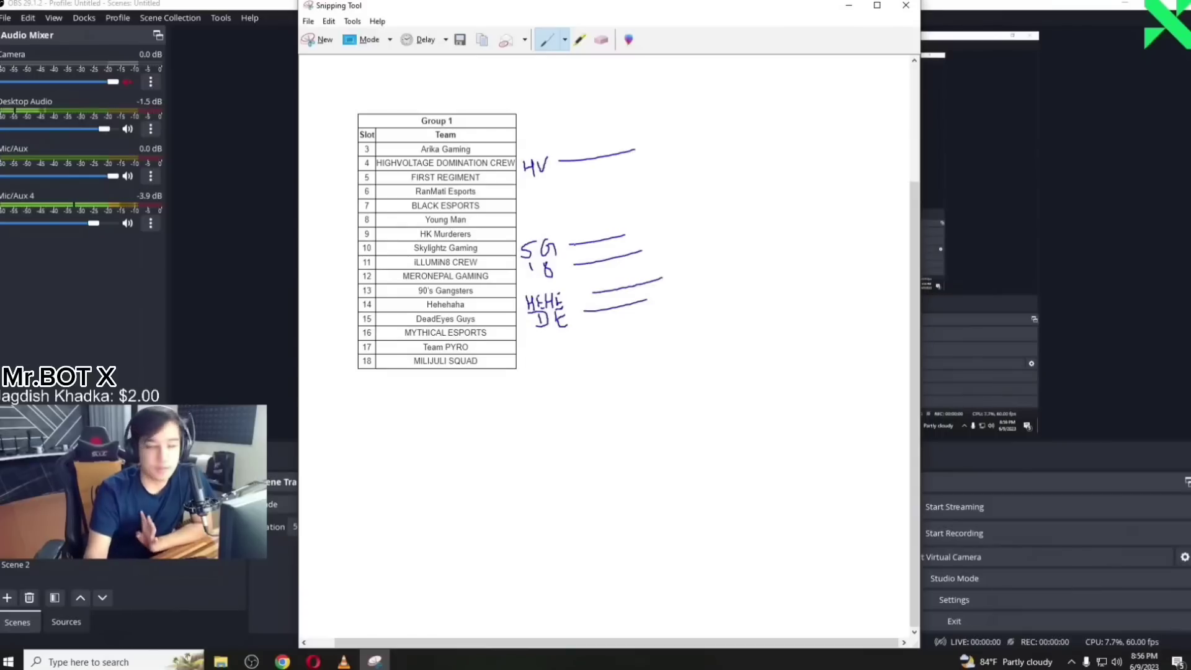
# Handwrite 'TOP 6' beside the Group 1 table and draw a box around it
pyautogui.moveTo(668, 184)
pyautogui.mouseDown()
pyautogui.moveTo(731, 167)
pyautogui.moveTo(695, 212)
pyautogui.moveTo(748, 260)
pyautogui.mouseUp()
pyautogui.moveTo(744, 195); pyautogui.dragTo(754, 207)
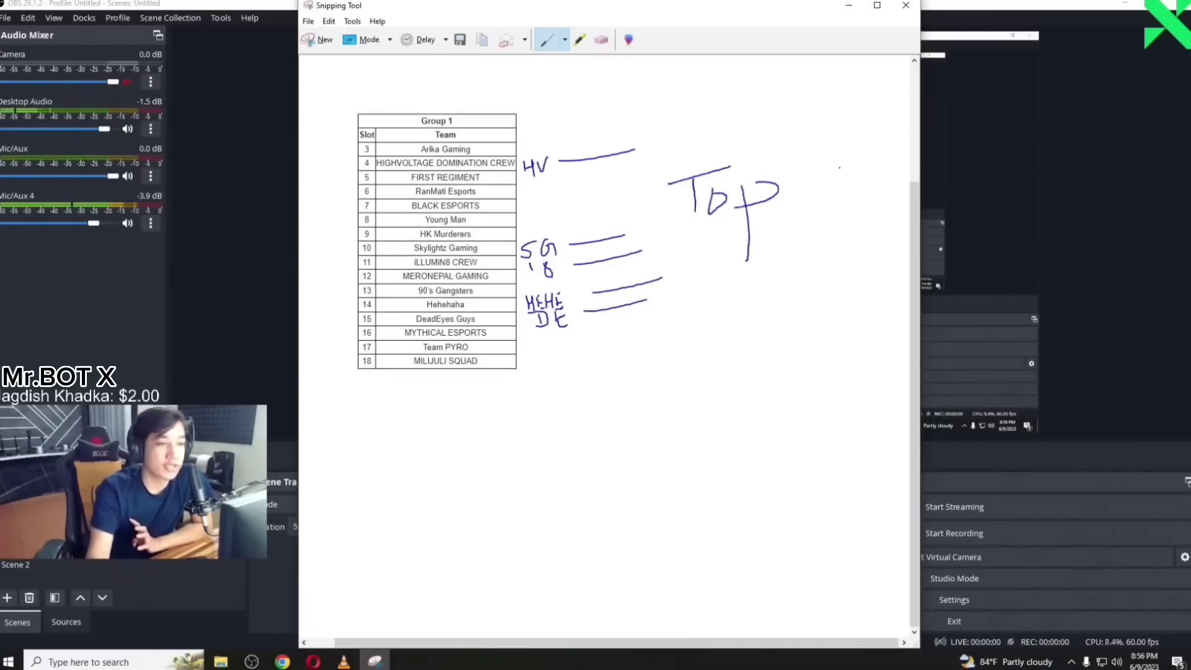
pyautogui.moveTo(837, 139); pyautogui.dragTo(819, 214)
pyautogui.moveTo(692, 158)
pyautogui.mouseDown()
pyautogui.moveTo(824, 131)
pyautogui.moveTo(875, 233)
pyautogui.moveTo(669, 177)
pyautogui.moveTo(673, 200)
pyautogui.mouseUp()
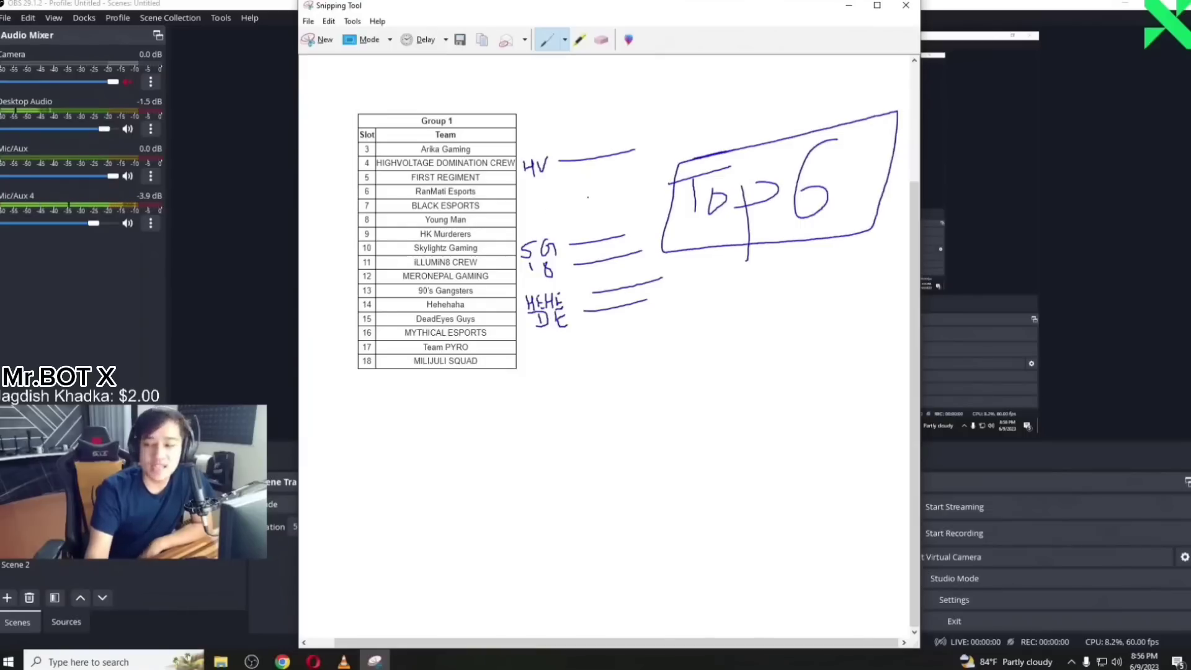
# Mark T1 on the HV and DE lines and circle an S on the HEHE line
pyautogui.moveTo(612, 154); pyautogui.dragTo(658, 142)
pyautogui.moveTo(579, 138); pyautogui.dragTo(600, 132)
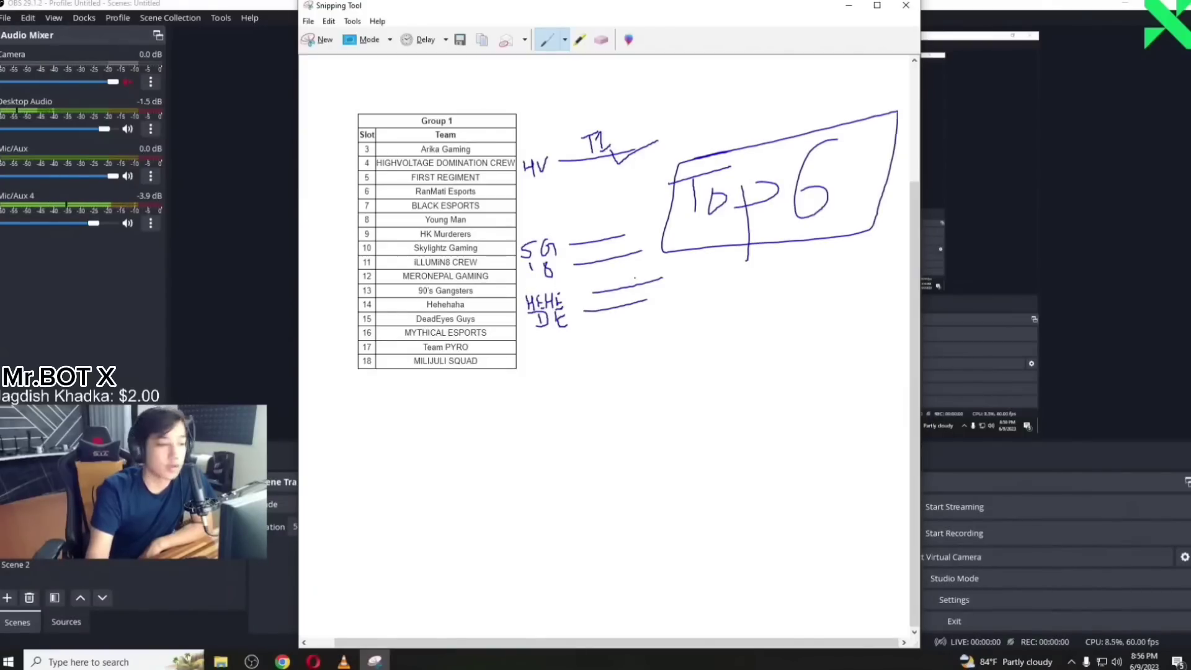
pyautogui.moveTo(620, 276)
pyautogui.mouseDown()
pyautogui.moveTo(636, 283)
pyautogui.moveTo(600, 262)
pyautogui.moveTo(620, 262)
pyautogui.moveTo(608, 315)
pyautogui.mouseUp()
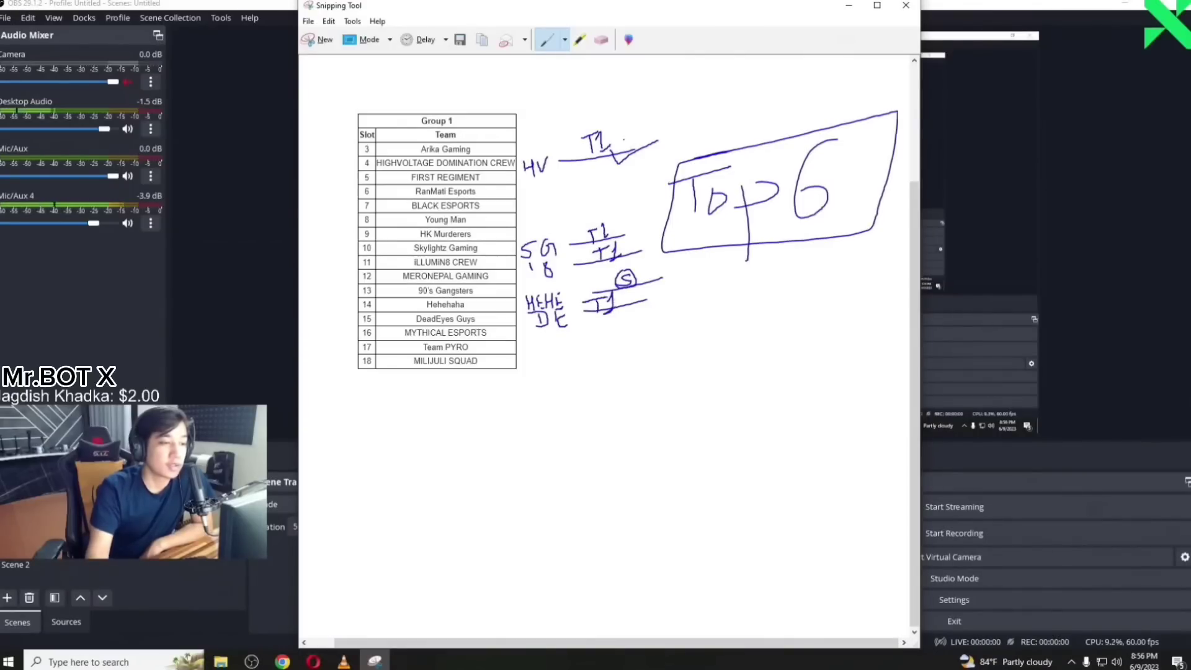
pyautogui.moveTo(669, 263)
pyautogui.mouseDown()
pyautogui.moveTo(676, 278)
pyautogui.moveTo(754, 279)
pyautogui.moveTo(657, 261)
pyautogui.mouseUp()
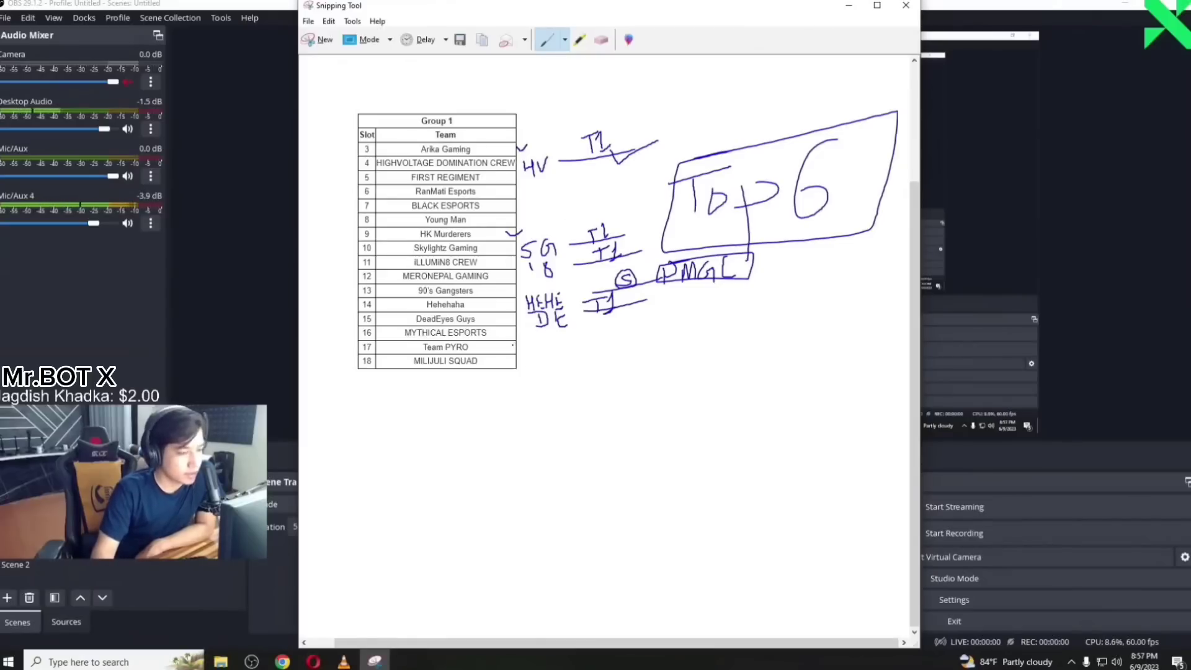
# Tick the Team PYRO and MYTHICAL ESPORTS rows and write '1.' below the table
pyautogui.moveTo(516, 346); pyautogui.dragTo(531, 345)
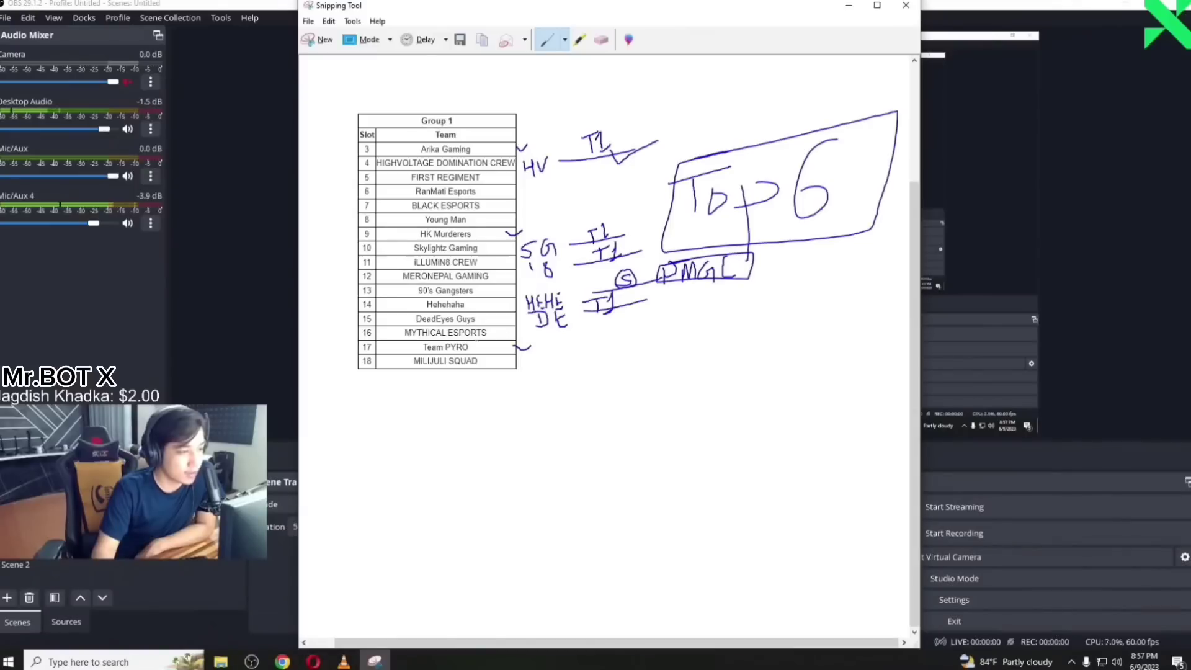
pyautogui.moveTo(513, 331); pyautogui.dragTo(521, 328)
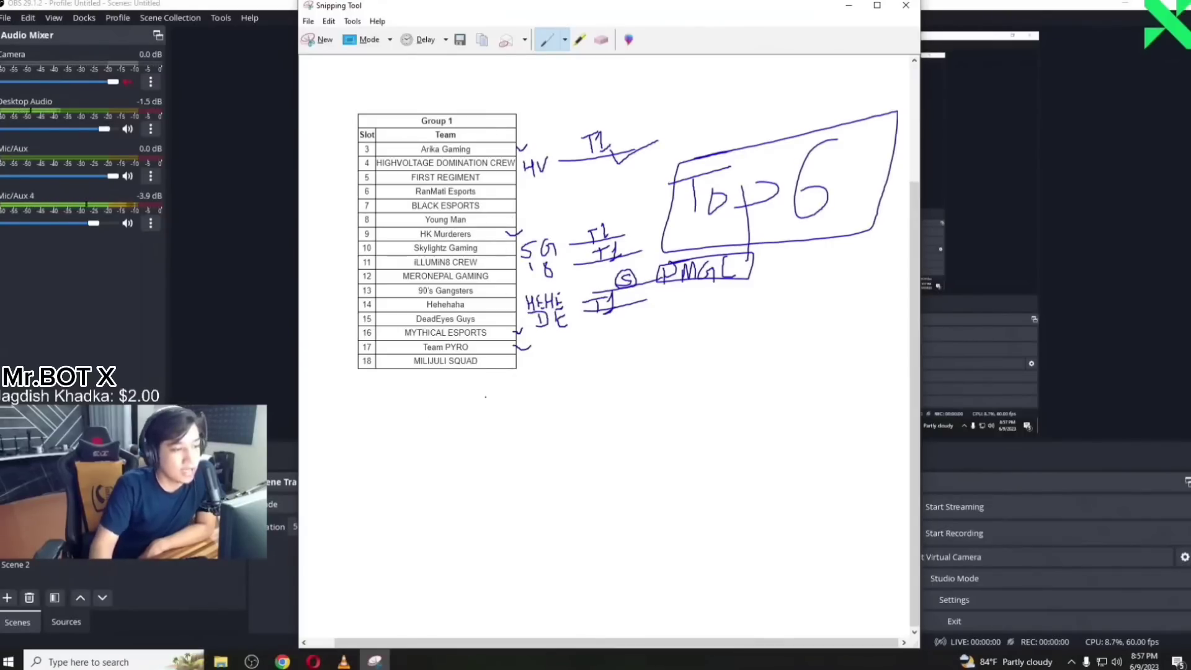
pyautogui.moveTo(492, 393); pyautogui.dragTo(501, 418)
pyautogui.click(503, 411)
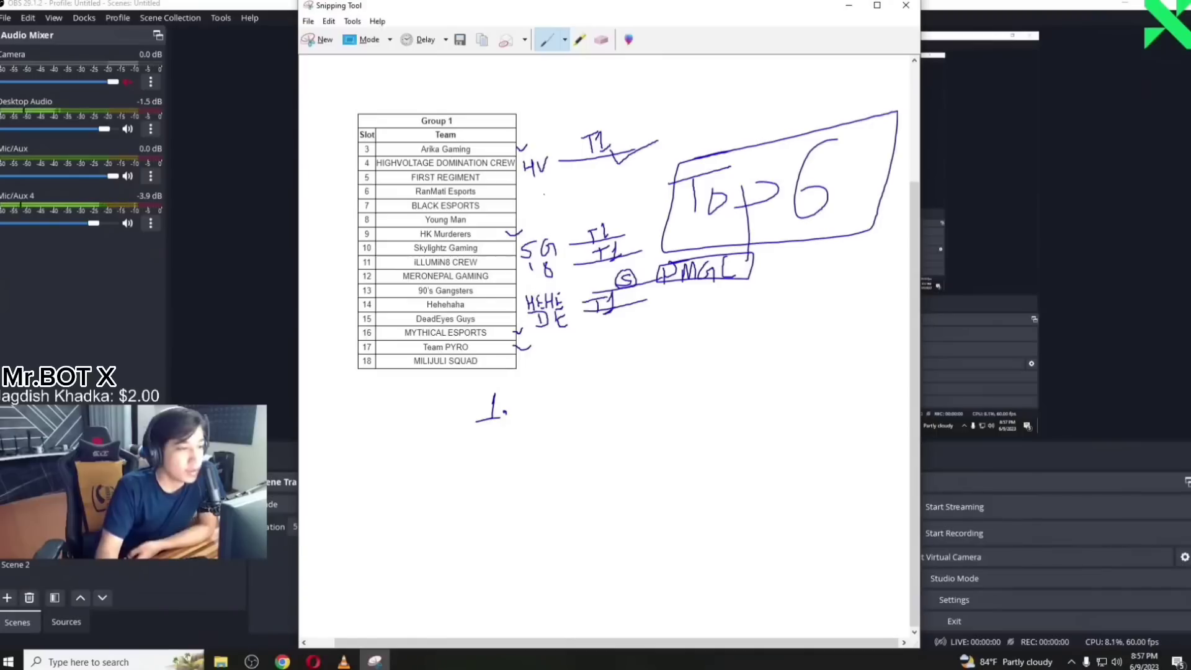
# Tick the TOP 6 label and write HEHE as entry 1 with an oval EZ note
pyautogui.moveTo(837, 186); pyautogui.dragTo(909, 178)
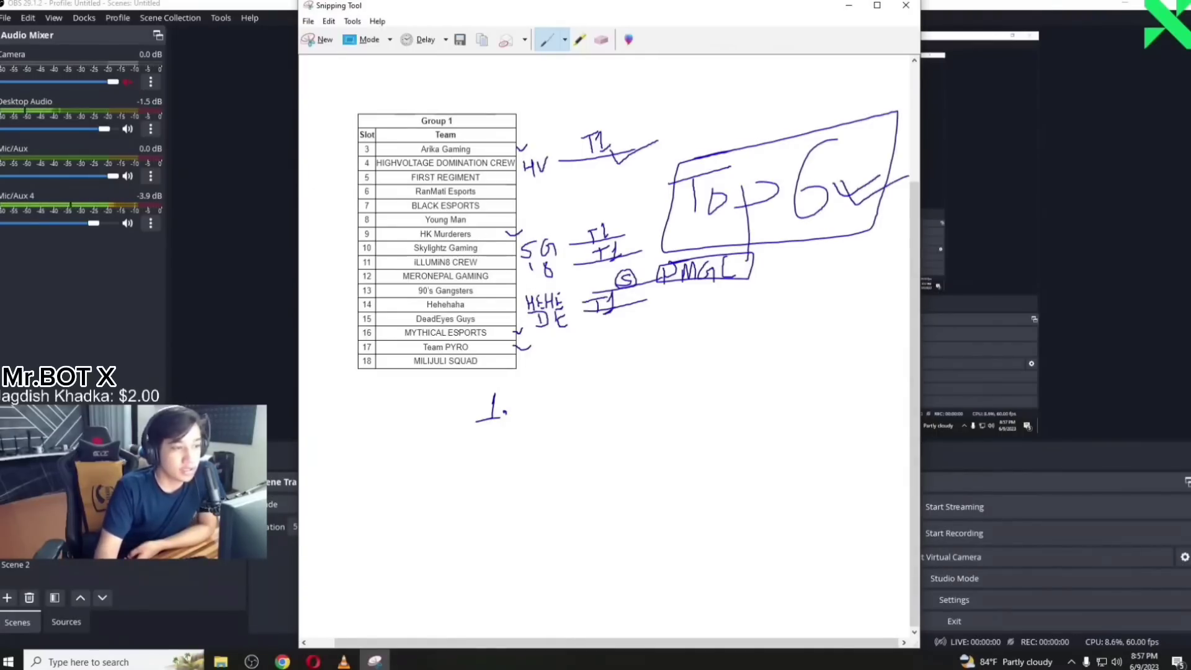
pyautogui.moveTo(537, 394)
pyautogui.mouseDown()
pyautogui.moveTo(540, 422)
pyautogui.moveTo(560, 405)
pyautogui.mouseUp()
pyautogui.moveTo(559, 395)
pyautogui.mouseDown()
pyautogui.moveTo(560, 417)
pyautogui.moveTo(581, 422)
pyautogui.moveTo(625, 396)
pyautogui.mouseUp()
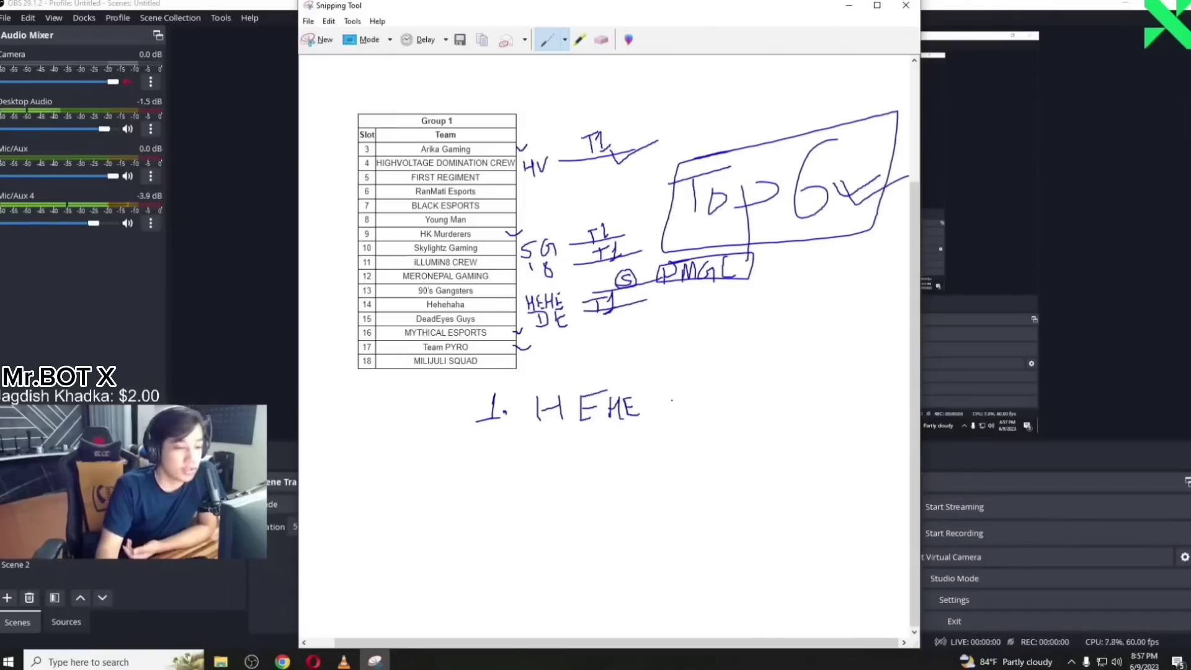
pyautogui.moveTo(693, 382)
pyautogui.mouseDown()
pyautogui.moveTo(683, 409)
pyautogui.moveTo(791, 410)
pyautogui.moveTo(790, 382)
pyautogui.mouseUp()
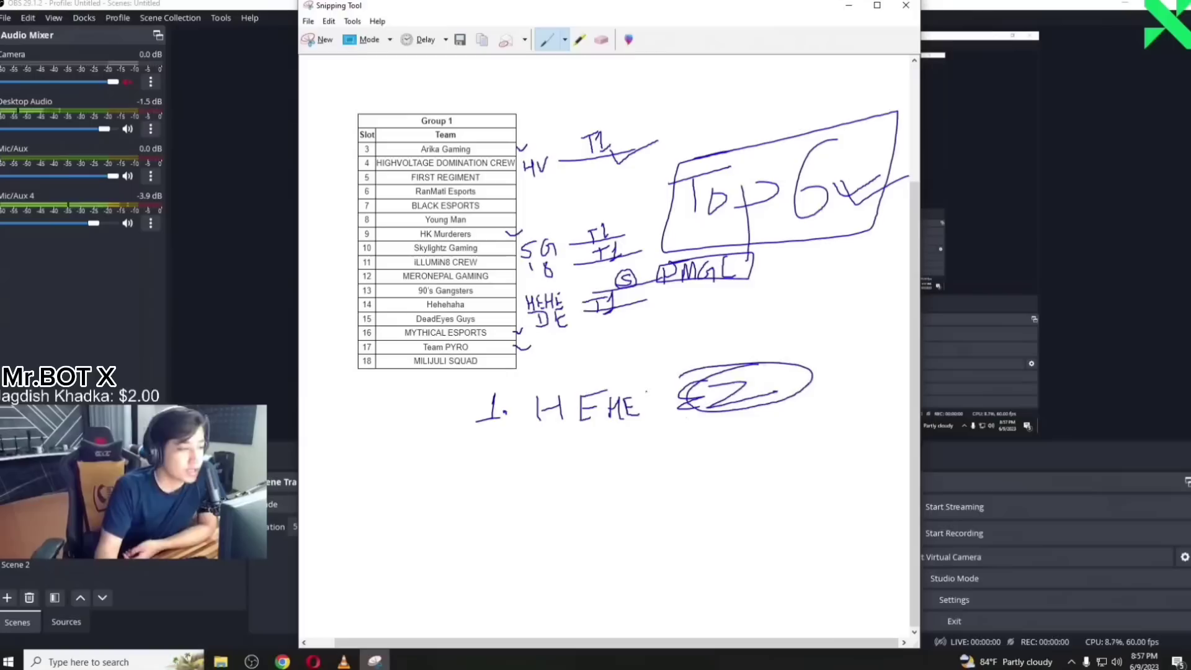
# Add list entries 2. HV and 3. SG
pyautogui.moveTo(488, 446); pyautogui.dragTo(508, 462)
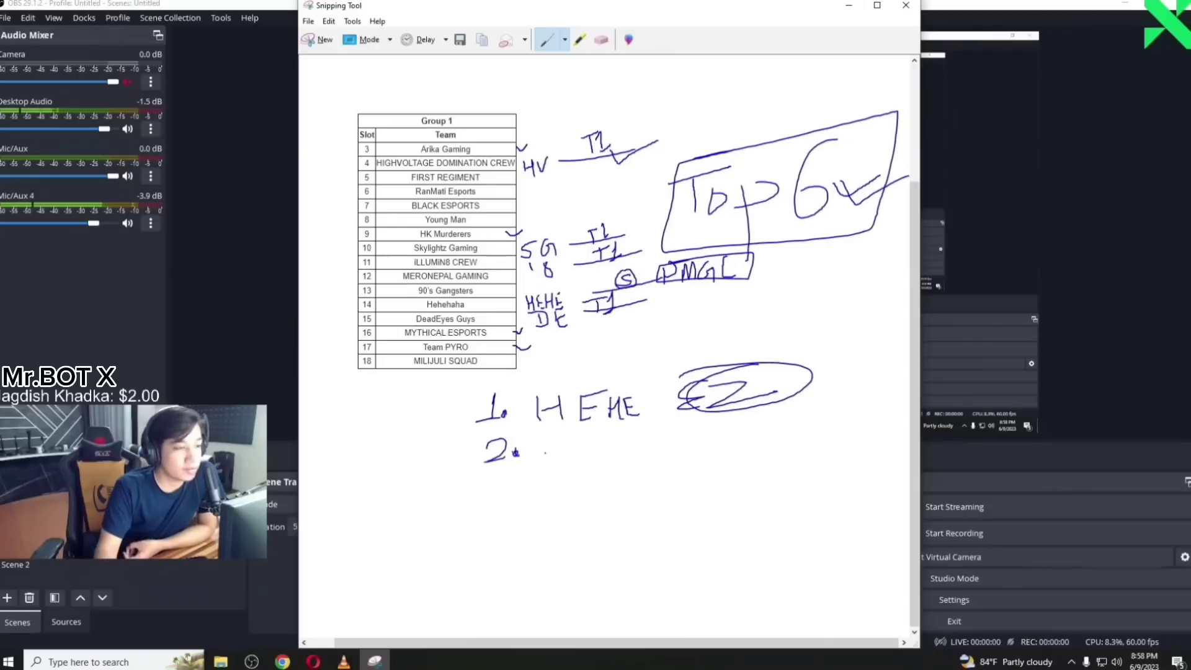
pyautogui.moveTo(543, 444)
pyautogui.mouseDown()
pyautogui.moveTo(542, 468)
pyautogui.moveTo(552, 454)
pyautogui.mouseUp()
pyautogui.moveTo(552, 443)
pyautogui.mouseDown()
pyautogui.moveTo(551, 468)
pyautogui.moveTo(578, 442)
pyautogui.mouseUp()
pyautogui.moveTo(488, 478)
pyautogui.mouseDown()
pyautogui.moveTo(493, 507)
pyautogui.moveTo(542, 499)
pyautogui.mouseUp()
pyautogui.moveTo(603, 476); pyautogui.dragTo(606, 500)
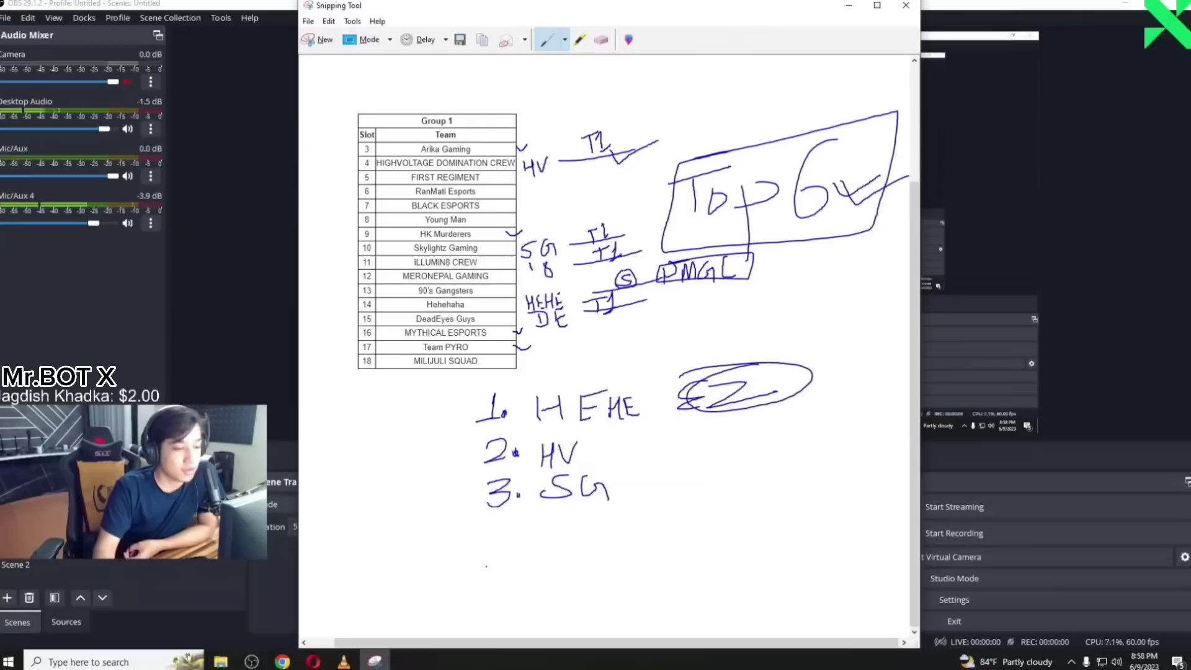
# Add entries 18 and DE, number slot 6, and box HEHE in the list
pyautogui.moveTo(498, 526)
pyautogui.mouseDown()
pyautogui.moveTo(510, 549)
pyautogui.moveTo(568, 539)
pyautogui.moveTo(592, 549)
pyautogui.mouseUp()
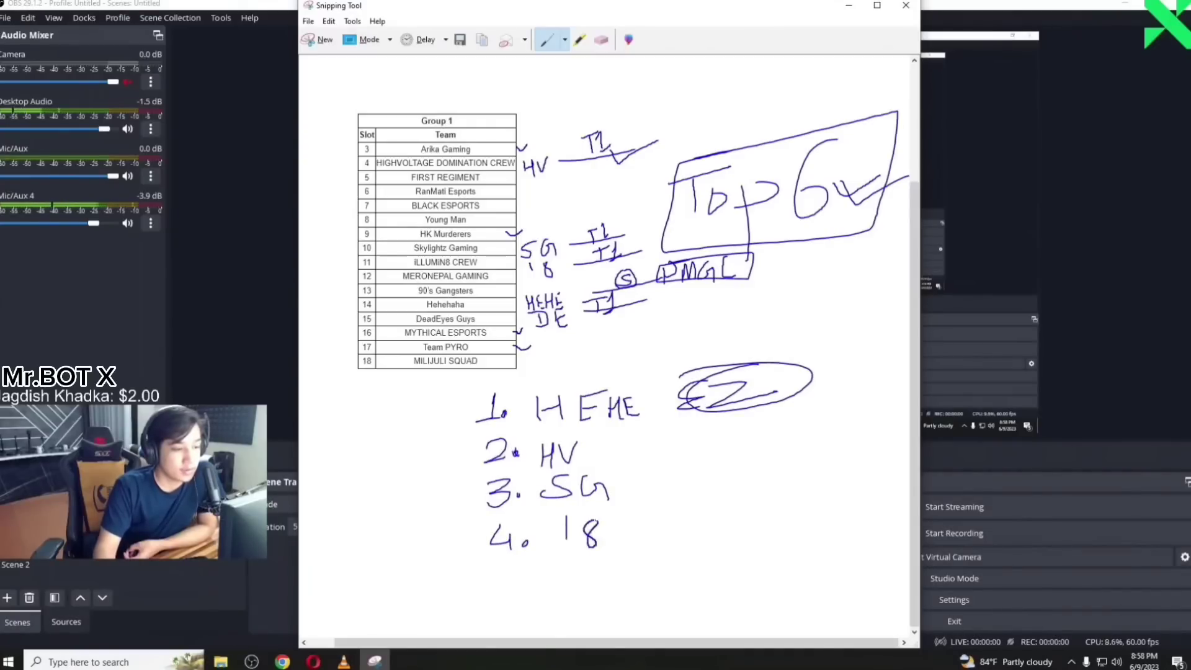
pyautogui.moveTo(497, 574)
pyautogui.mouseDown()
pyautogui.moveTo(528, 566)
pyautogui.moveTo(503, 591)
pyautogui.moveTo(584, 581)
pyautogui.moveTo(568, 588)
pyautogui.moveTo(614, 579)
pyautogui.moveTo(625, 554)
pyautogui.moveTo(633, 577)
pyautogui.mouseUp()
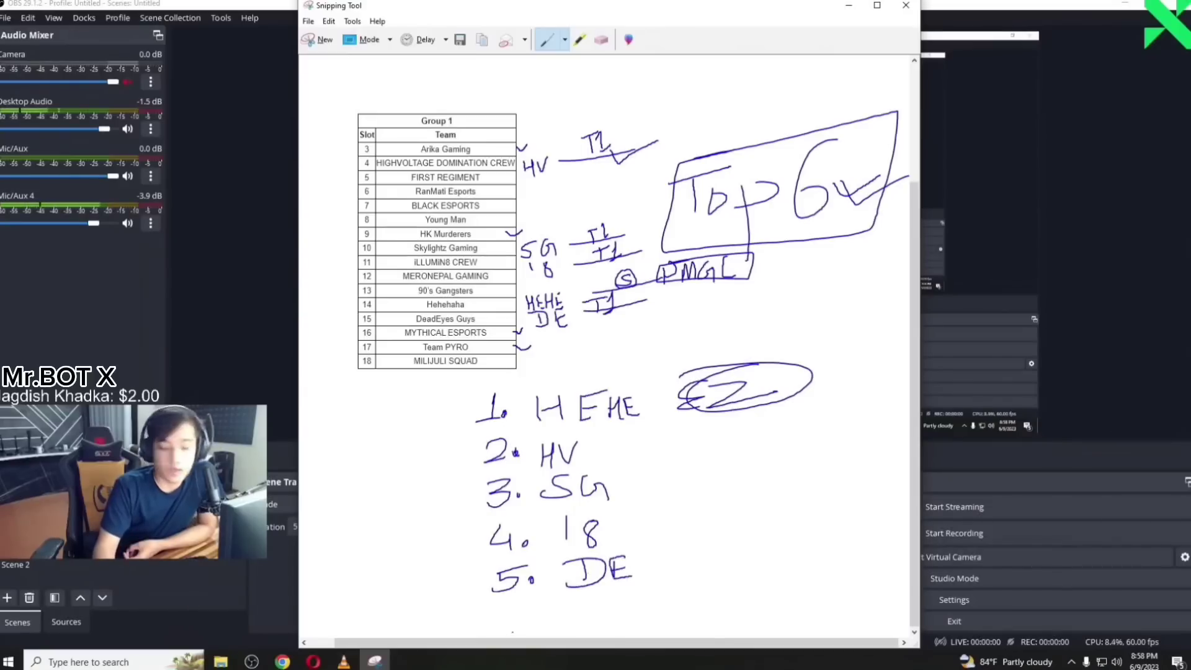
pyautogui.moveTo(516, 610)
pyautogui.mouseDown()
pyautogui.moveTo(513, 631)
pyautogui.moveTo(540, 621)
pyautogui.mouseUp()
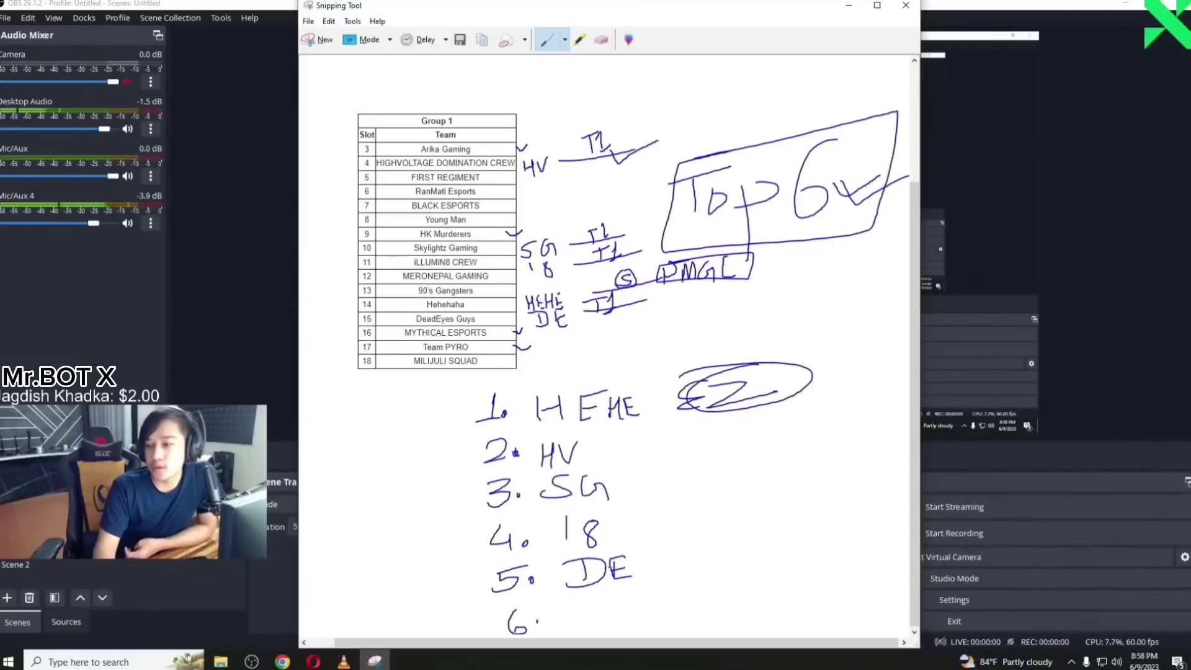
pyautogui.moveTo(544, 427)
pyautogui.mouseDown()
pyautogui.moveTo(527, 402)
pyautogui.moveTo(549, 431)
pyautogui.mouseUp()
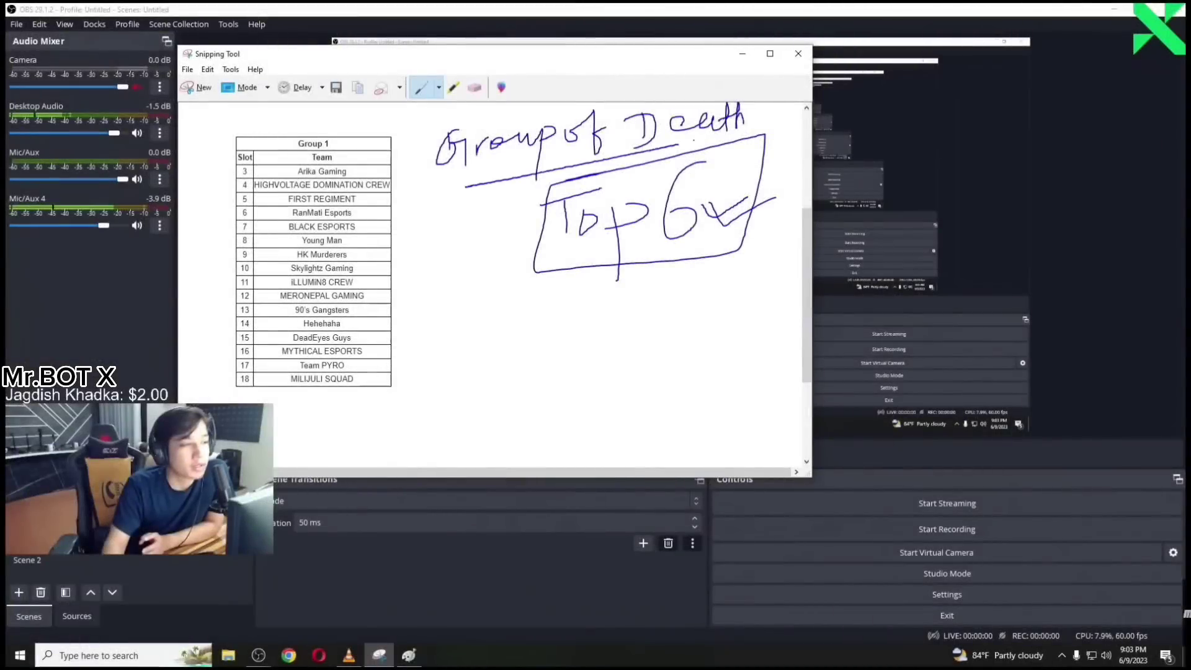
# Underline Group of Death and tick the HIGHVOLTAGE, Skylightz, iLLUMiN8 and DeadEyes rows
pyautogui.moveTo(465, 186); pyautogui.dragTo(764, 123)
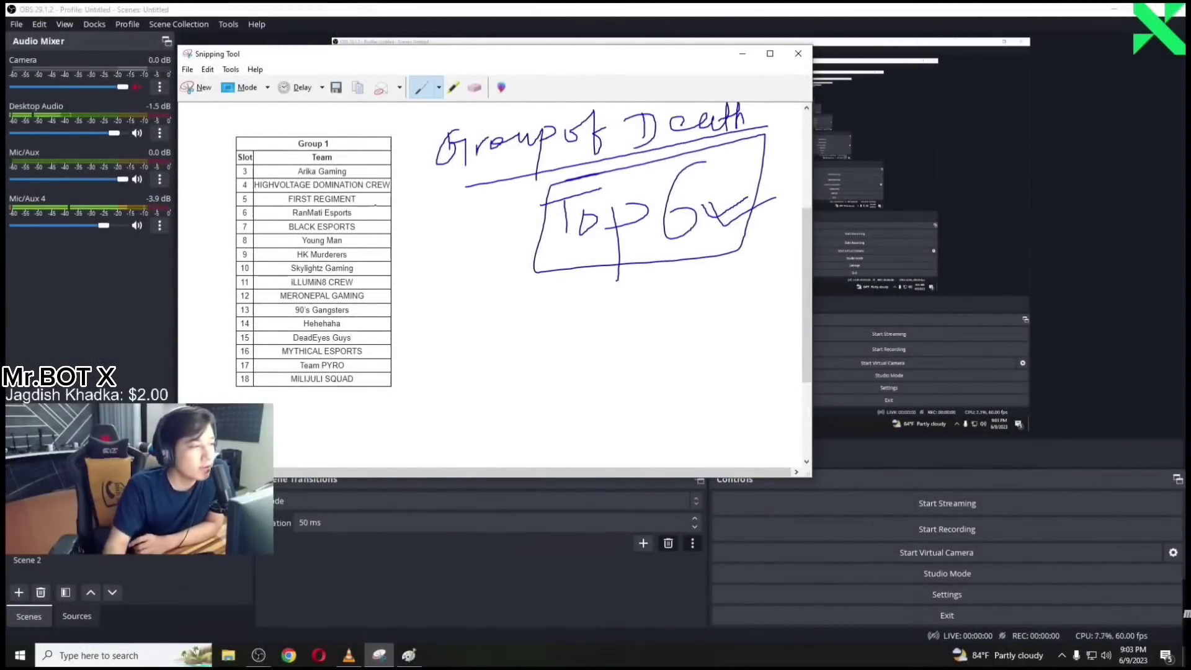
pyautogui.moveTo(392, 186); pyautogui.dragTo(409, 182)
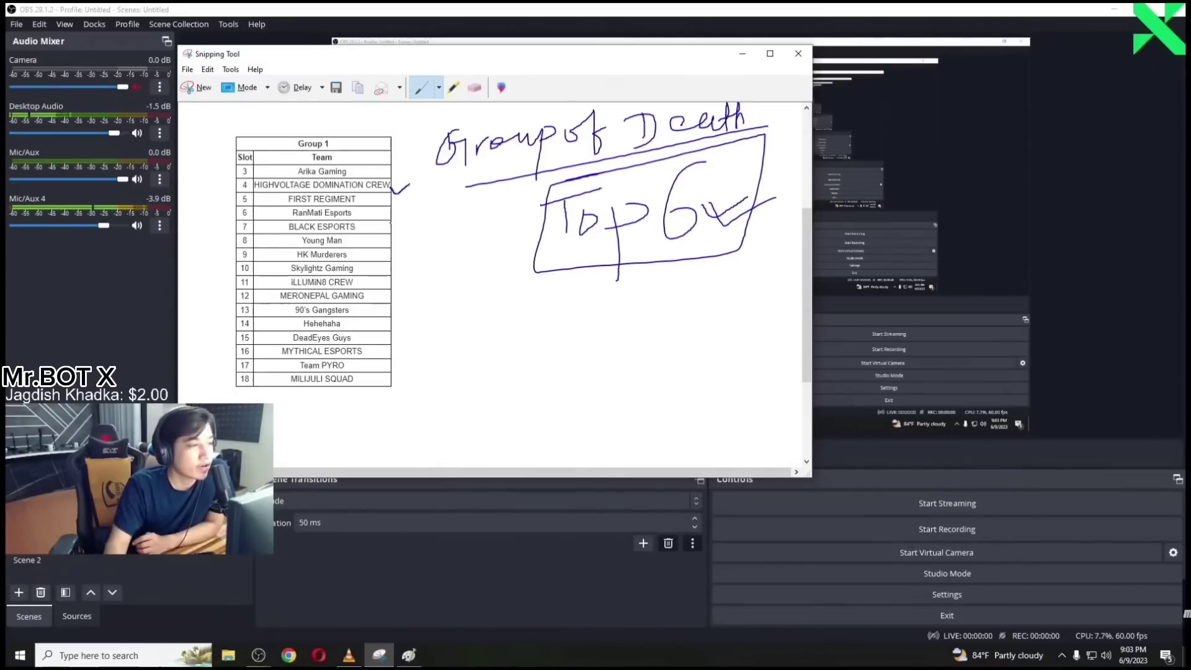
pyautogui.moveTo(387, 279); pyautogui.dragTo(415, 263)
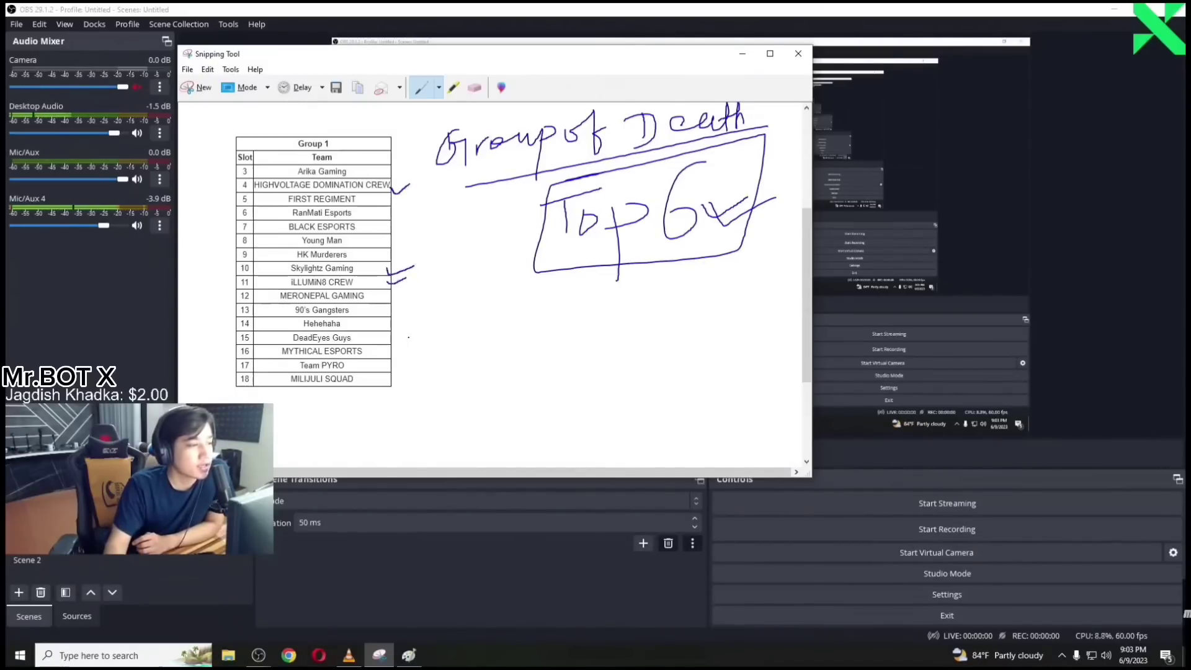
pyautogui.moveTo(389, 335); pyautogui.dragTo(423, 327)
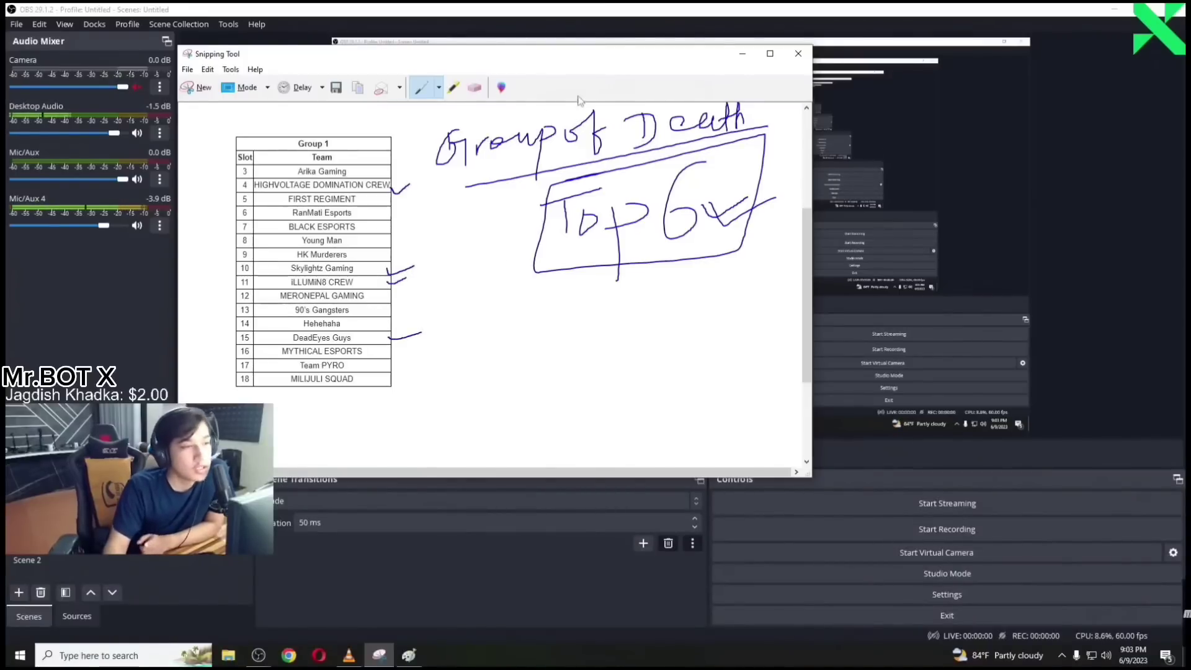
# Circle Hehehaha and arrow it to a handwritten, underlined 'Yamraj'
pyautogui.moveTo(339, 318)
pyautogui.mouseDown()
pyautogui.moveTo(355, 322)
pyautogui.moveTo(294, 326)
pyautogui.mouseUp()
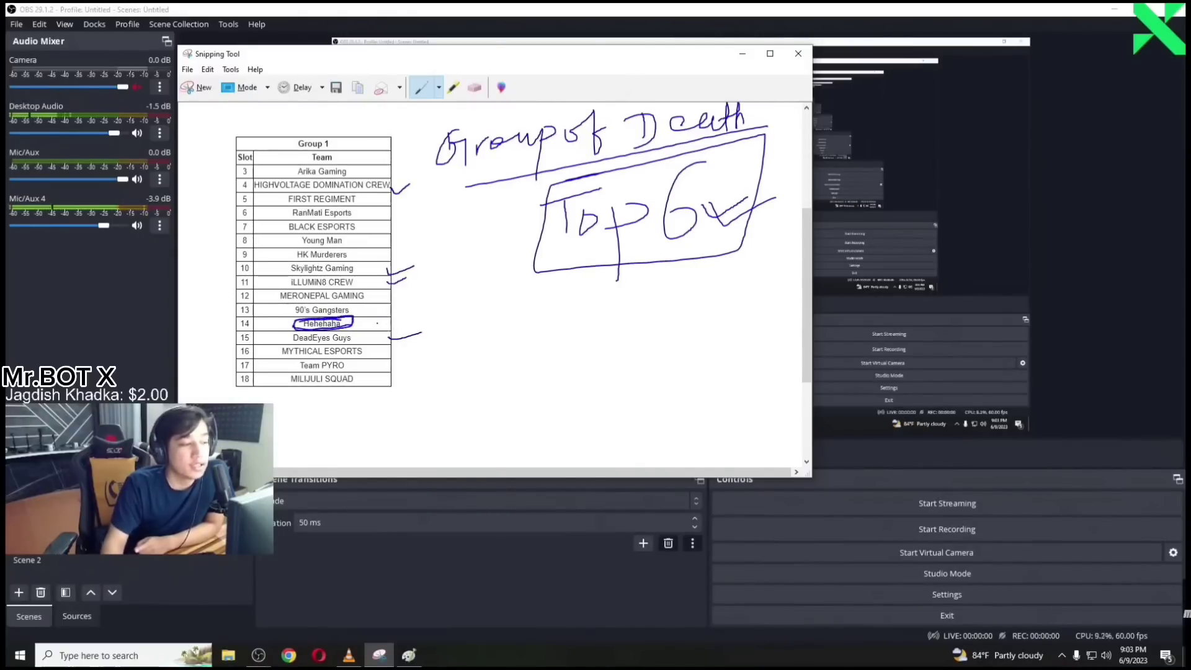
pyautogui.moveTo(354, 323)
pyautogui.mouseDown()
pyautogui.moveTo(428, 321)
pyautogui.moveTo(457, 336)
pyautogui.mouseUp()
pyautogui.moveTo(482, 310)
pyautogui.mouseDown()
pyautogui.moveTo(451, 355)
pyautogui.moveTo(556, 339)
pyautogui.moveTo(559, 363)
pyautogui.mouseUp()
pyautogui.moveTo(569, 299); pyautogui.dragTo(575, 307)
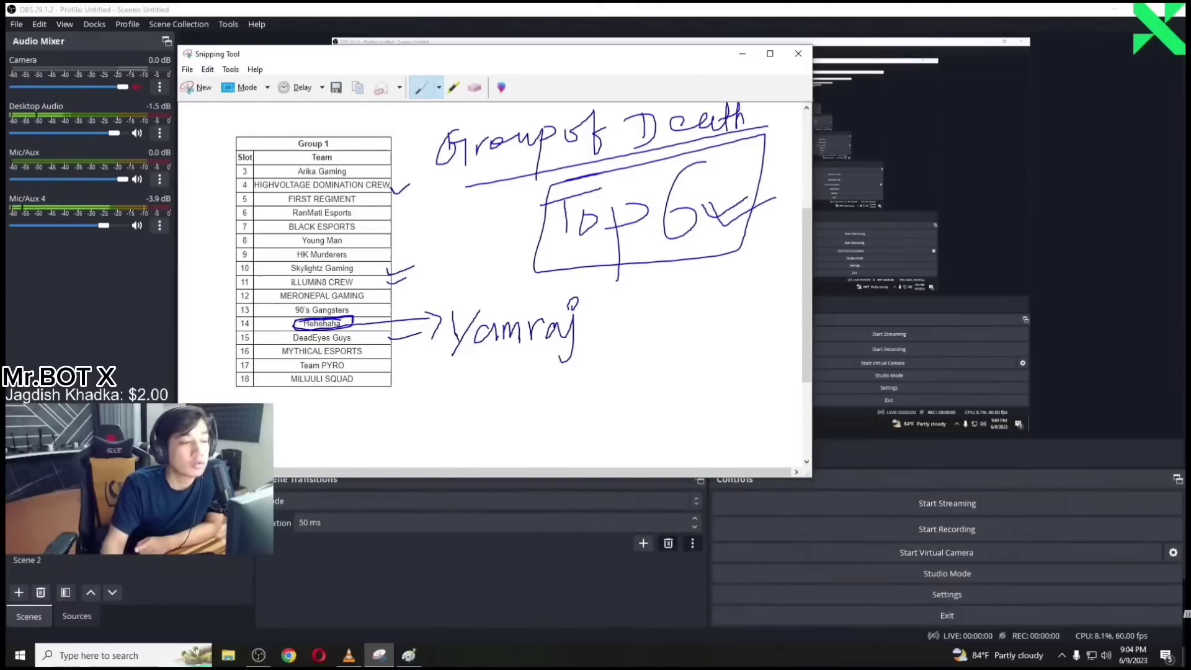
pyautogui.moveTo(419, 375); pyautogui.dragTo(733, 300)
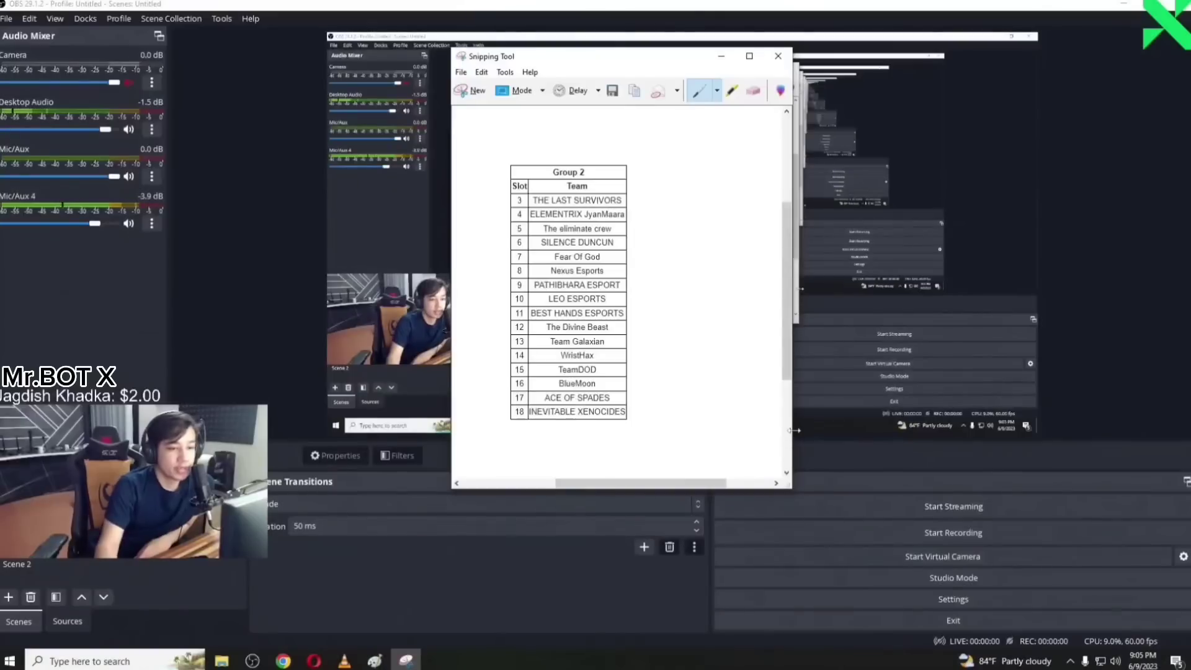
# Widen the window and bracket the Group 2 rows from ELEMENTRIX to LEO ESPORTS
pyautogui.moveTo(790, 433); pyautogui.dragTo(848, 433)
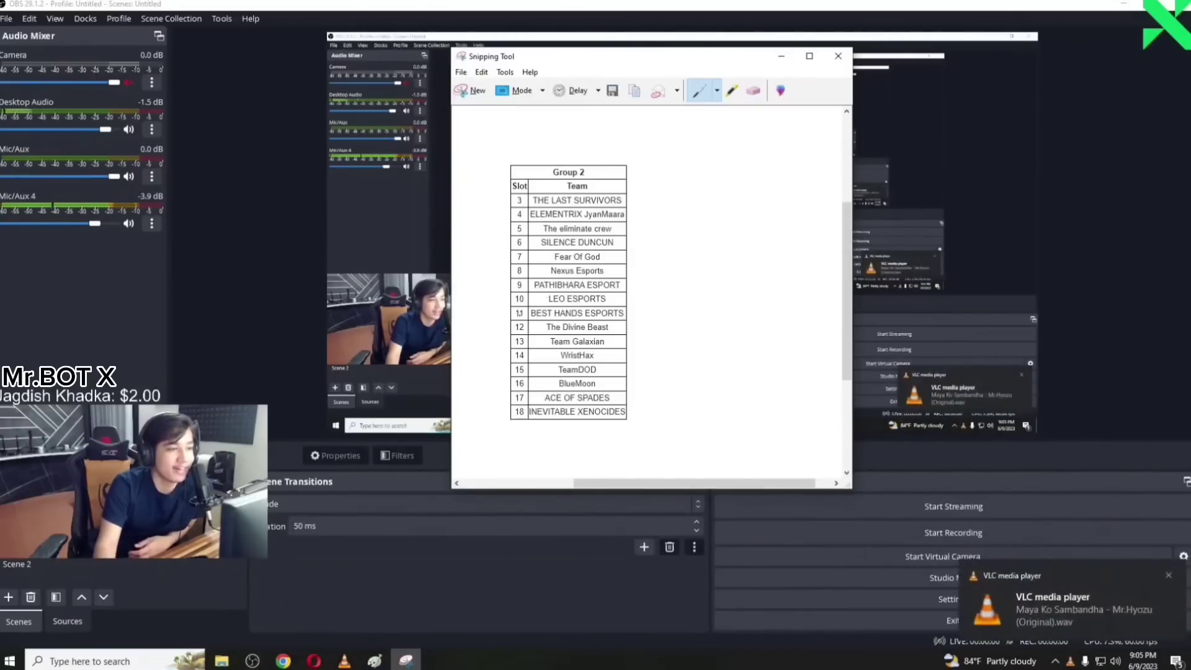
pyautogui.moveTo(614, 300)
pyautogui.mouseDown()
pyautogui.moveTo(666, 218)
pyautogui.moveTo(625, 212)
pyautogui.mouseUp()
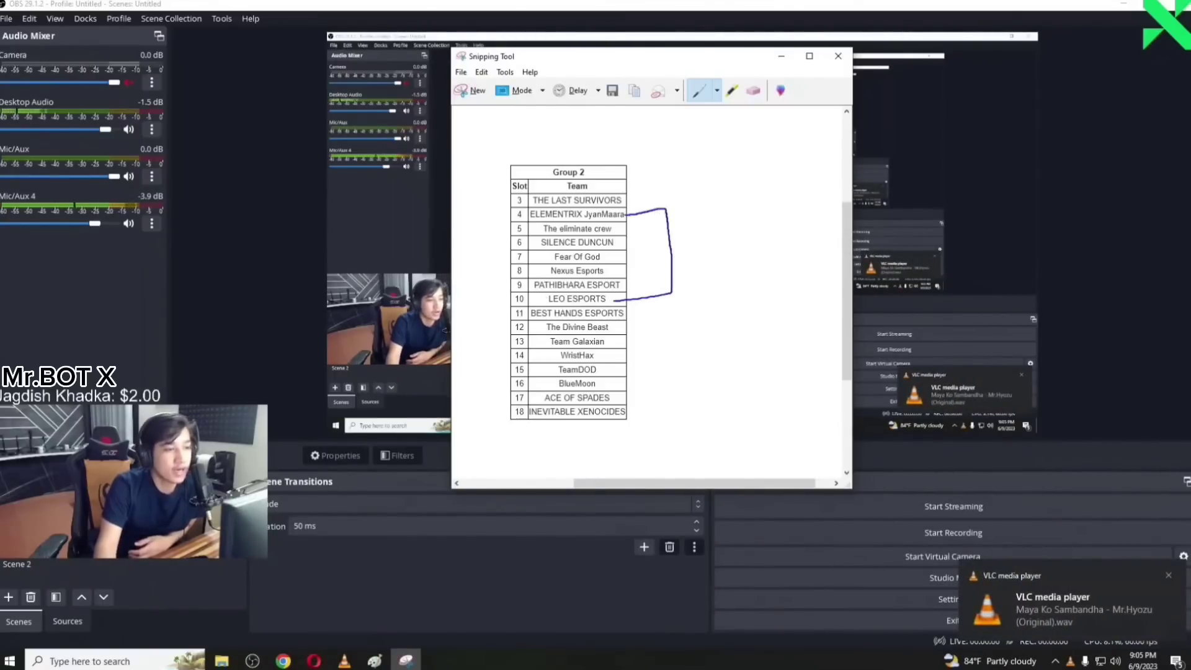